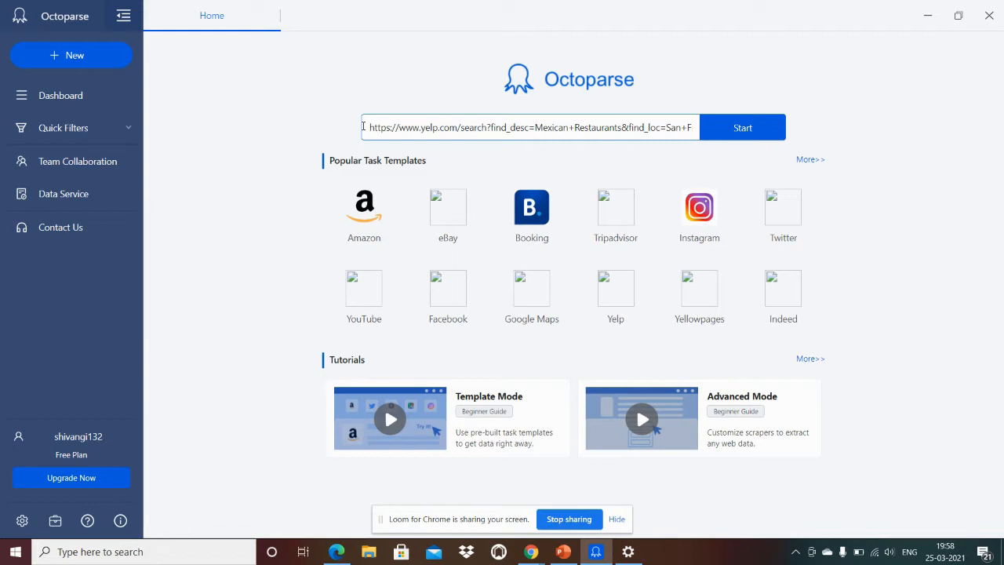
Start a task from the entered Yelp search URL and add pagination by loop-clicking the next-page arrow below the results.
click(716, 135)
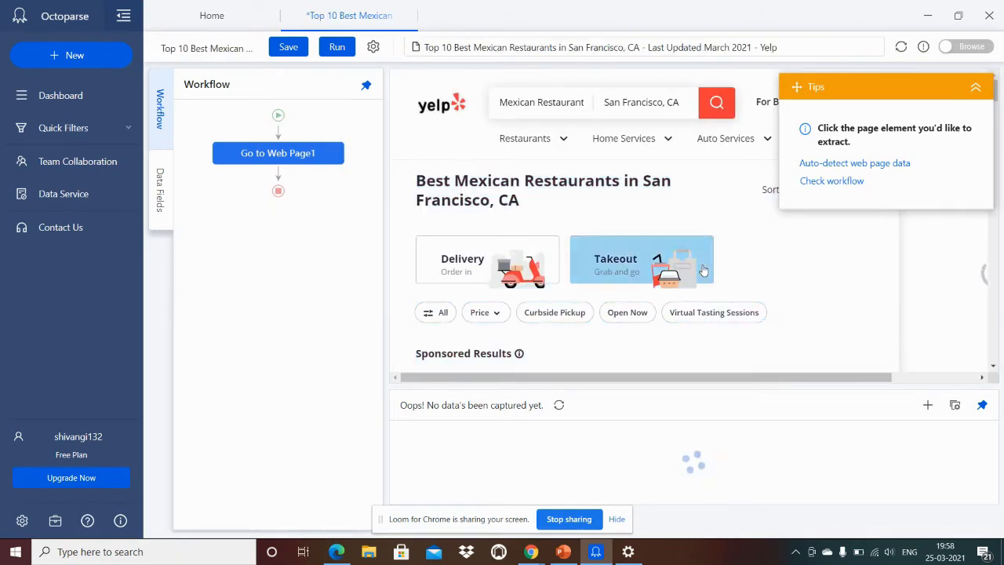
scroll(796, 284, down, 3)
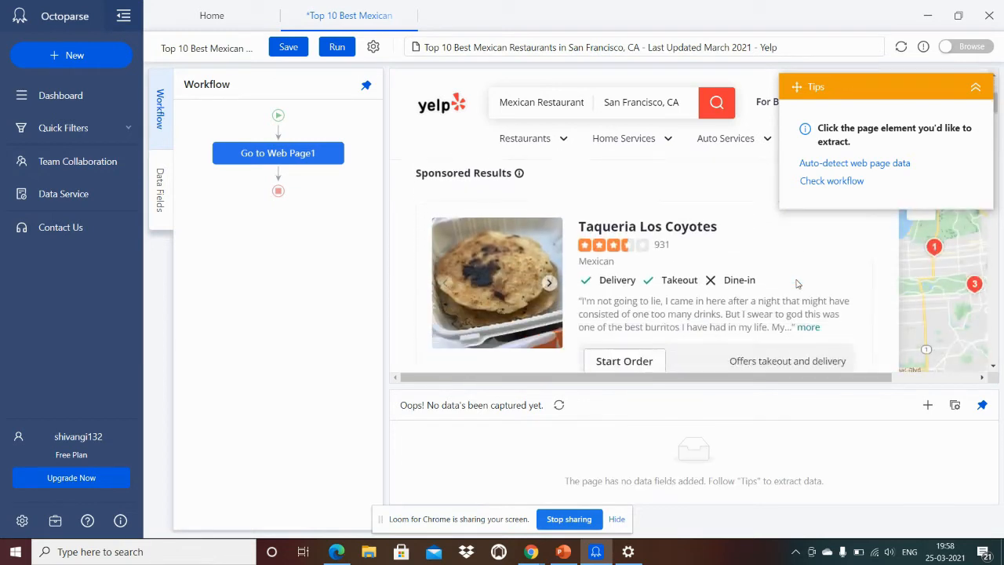
scroll(797, 284, down, 6)
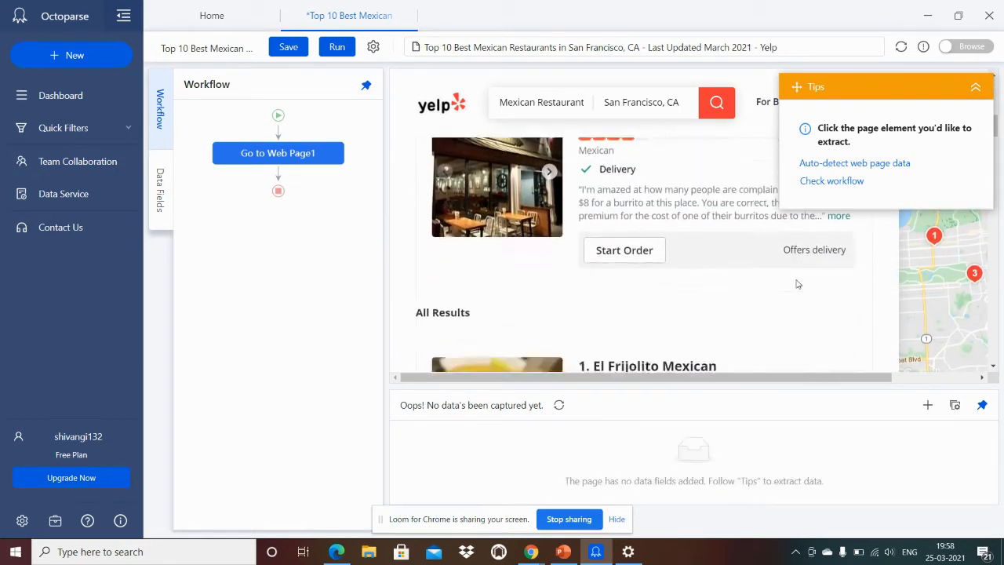
scroll(797, 284, down, 5)
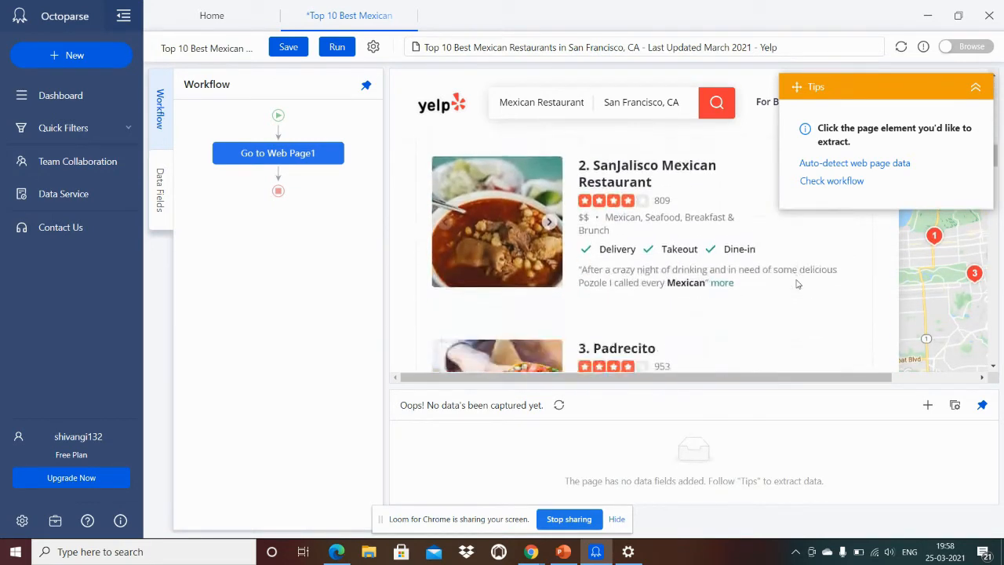
scroll(796, 283, up, 1)
scroll(796, 284, down, 3)
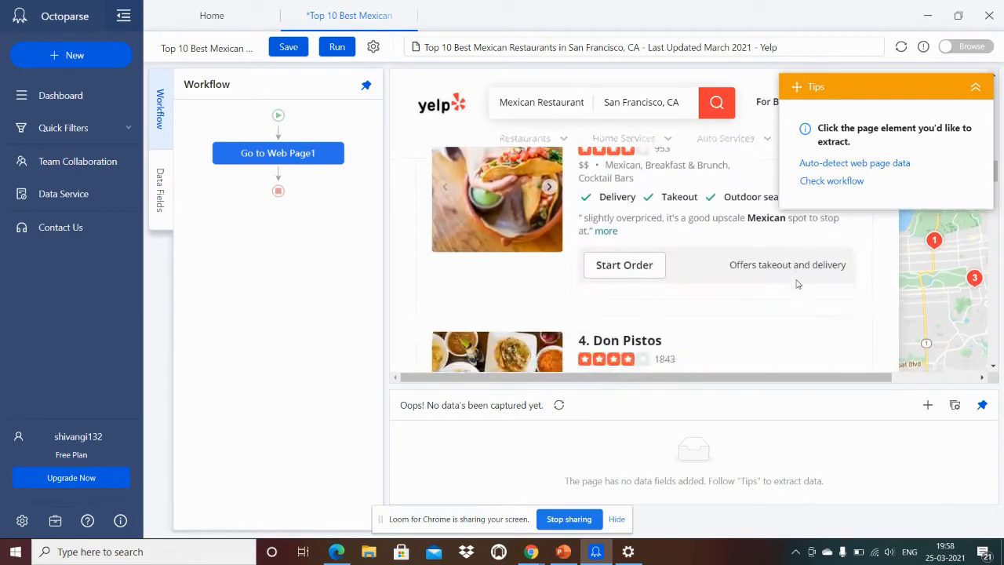
scroll(797, 283, down, 10)
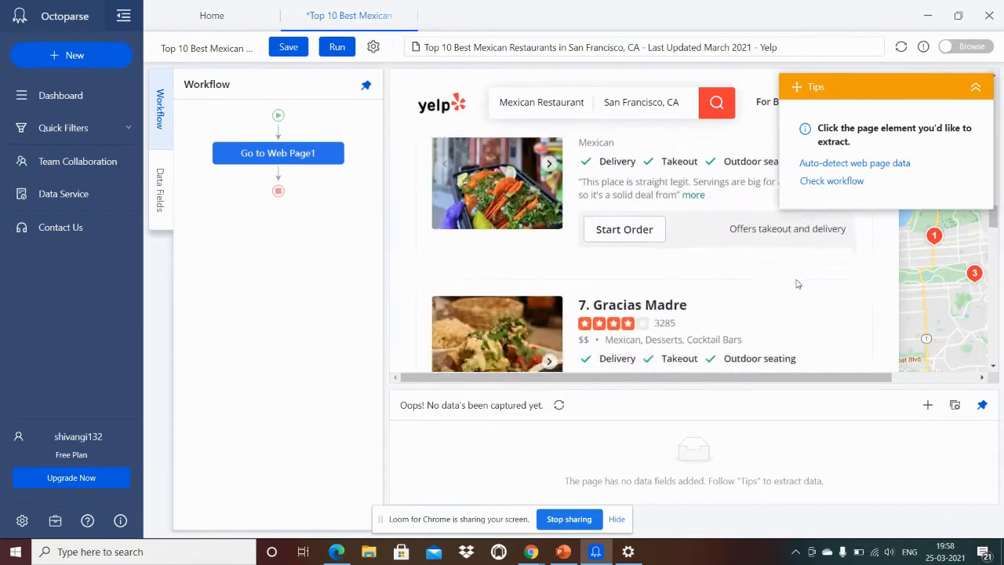
scroll(797, 283, down, 10)
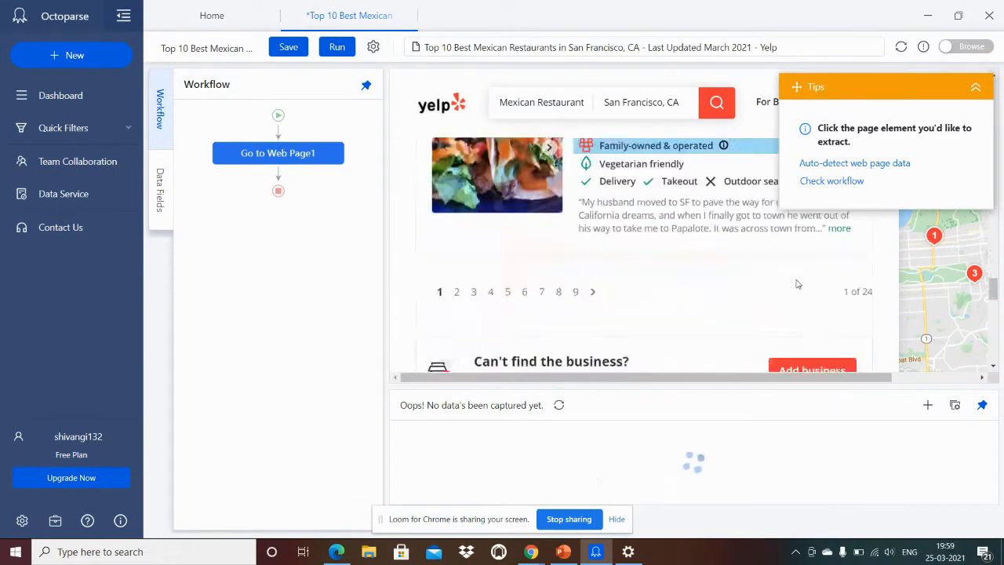
scroll(797, 284, up, 1)
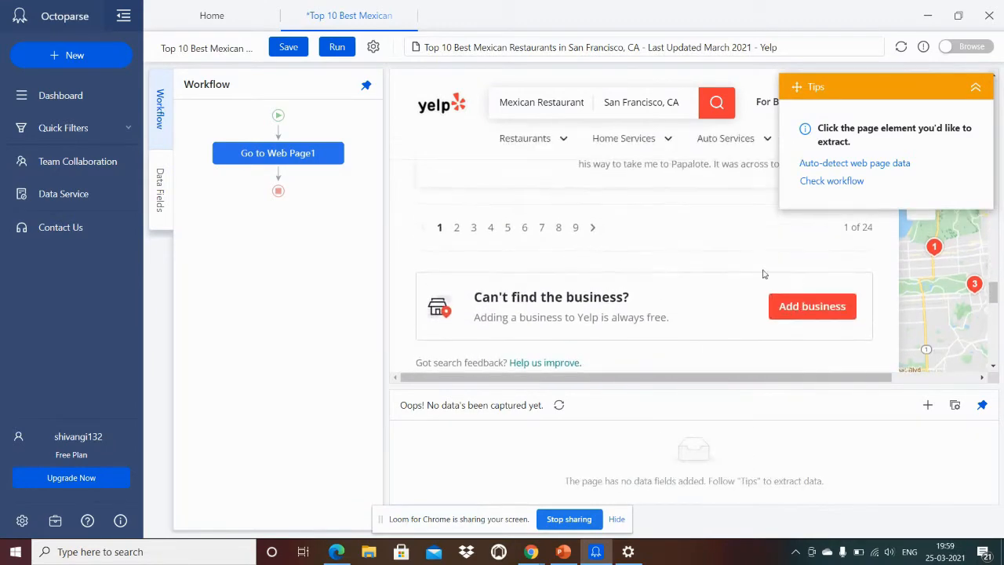
click(593, 229)
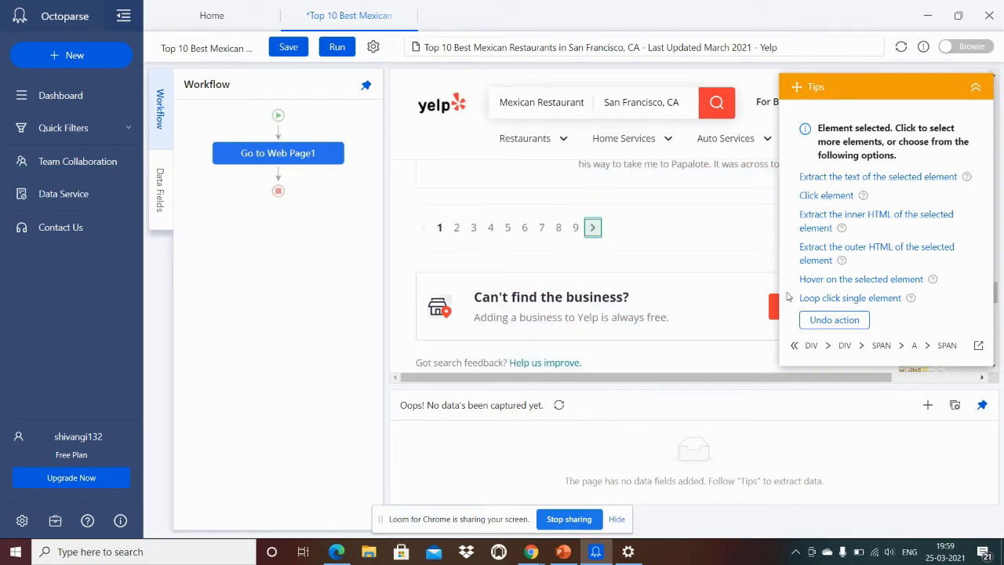
click(827, 300)
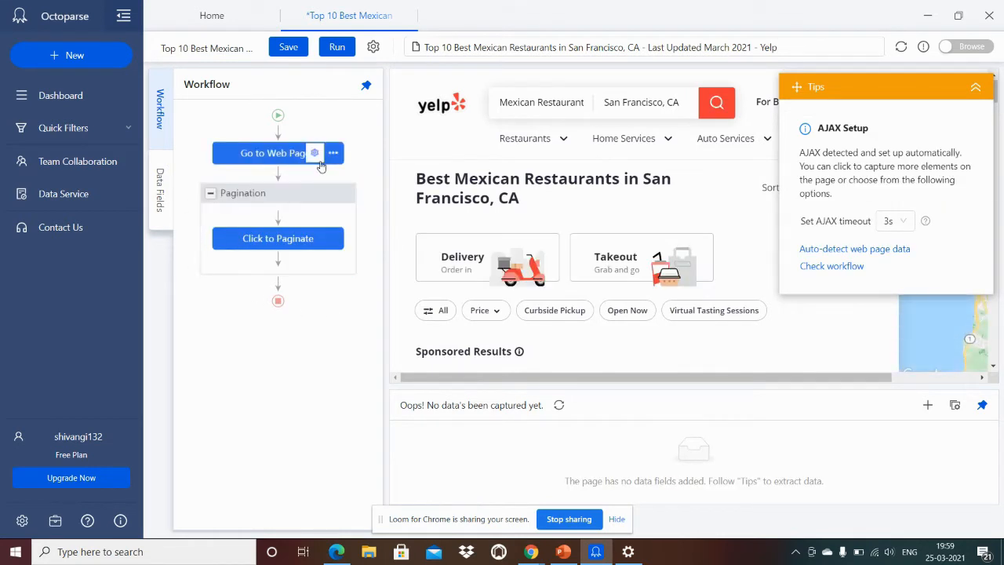
Return to the first results page with the Go to Web Page step and select the Pagination loop in the workflow.
scroll(699, 285, down, 10)
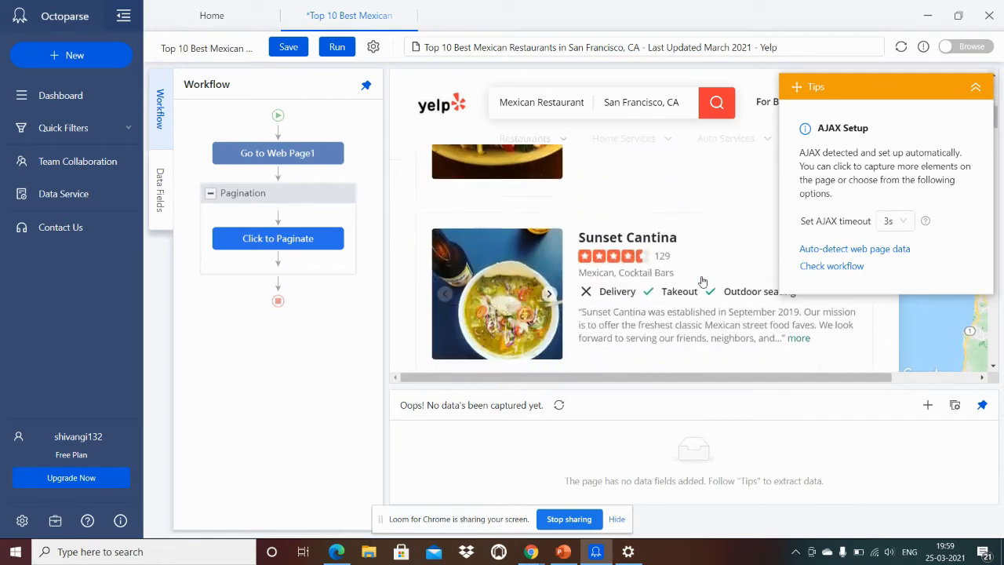
scroll(703, 282, down, 12)
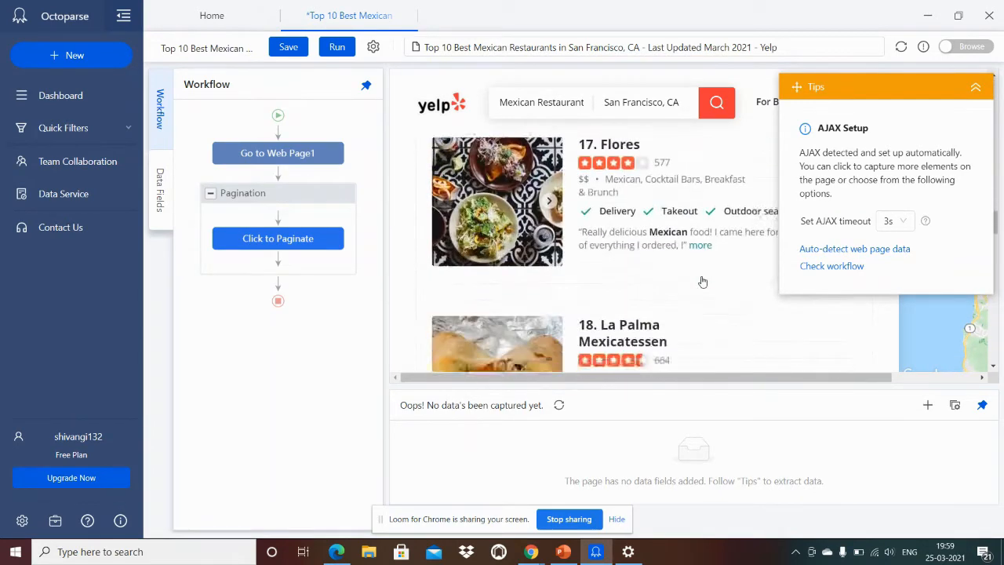
scroll(702, 282, down, 10)
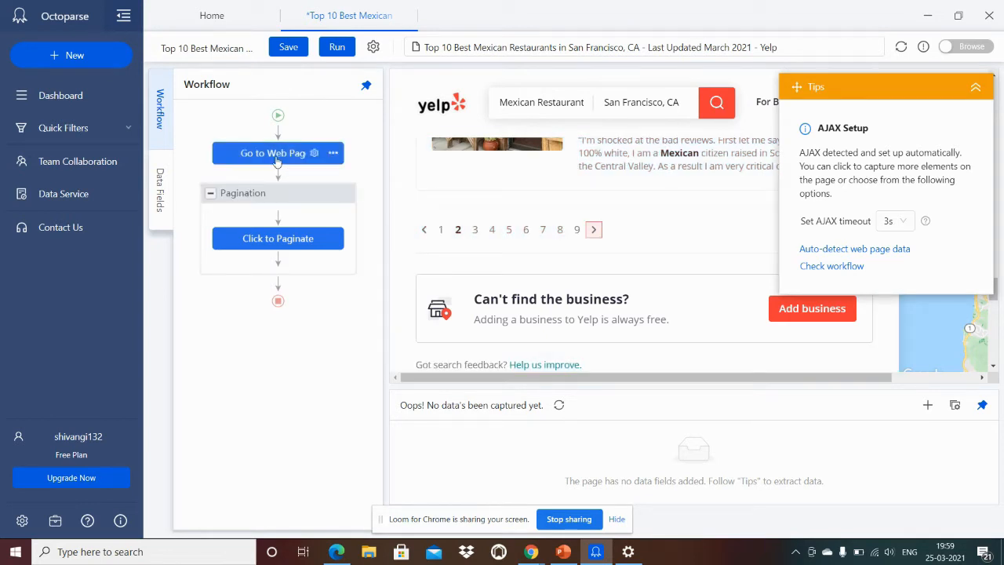
mouse_move(276, 161)
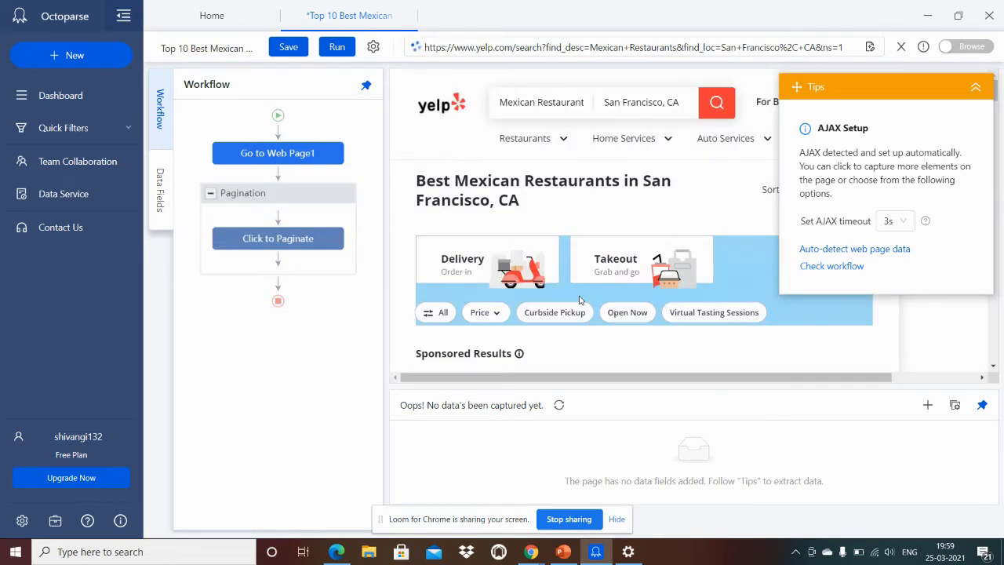
scroll(581, 300, down, 5)
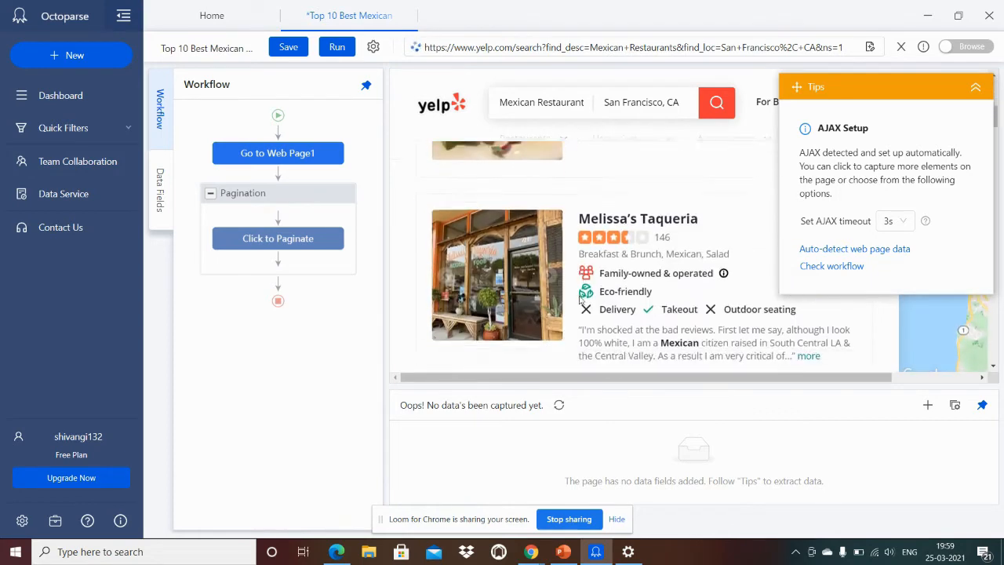
scroll(581, 300, up, 2)
click(317, 214)
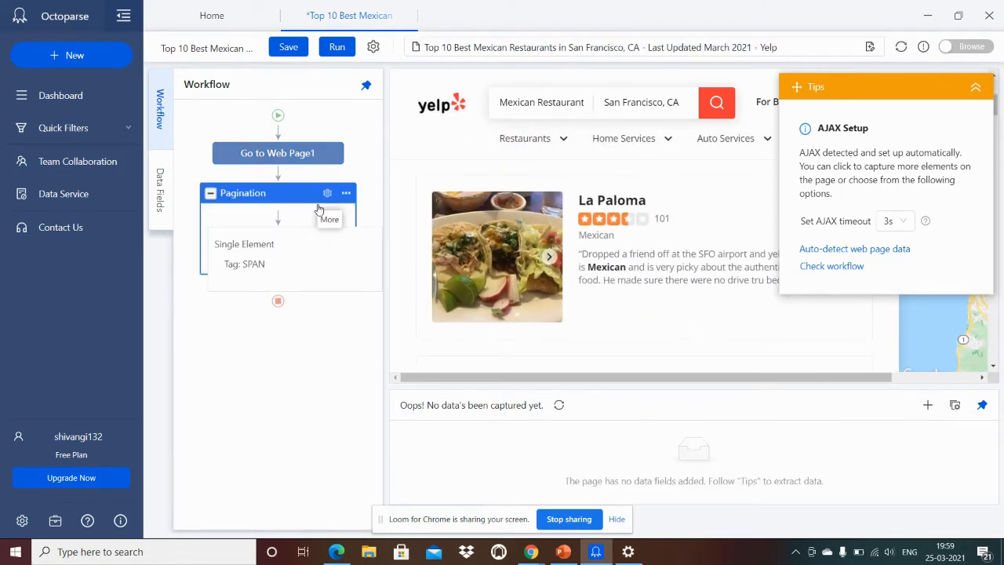
Select the El Frijolito Mexican Kitchen title link with all similar restaurant links, and loop click each URL inside the pagination.
scroll(661, 272, down, 4)
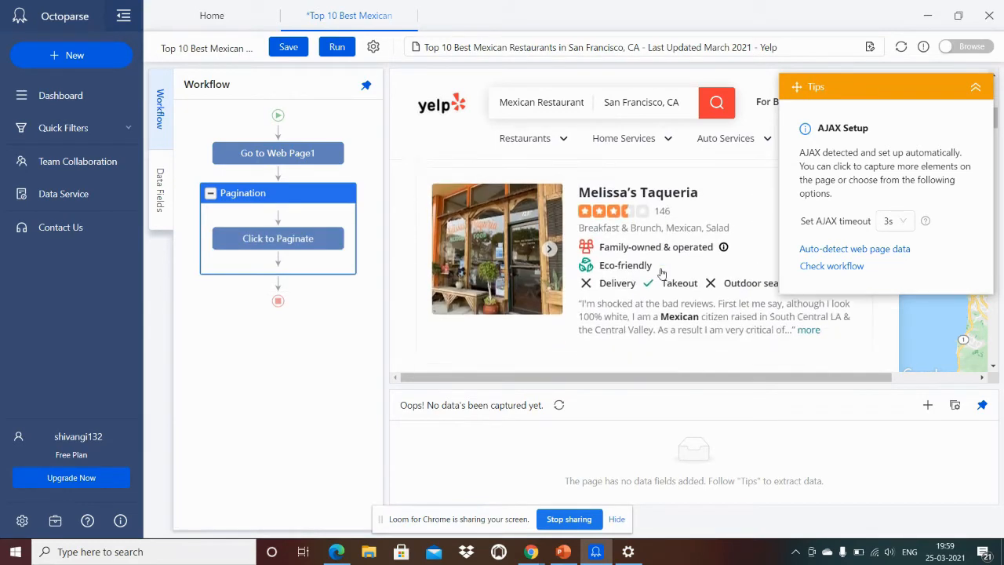
scroll(661, 272, down, 1)
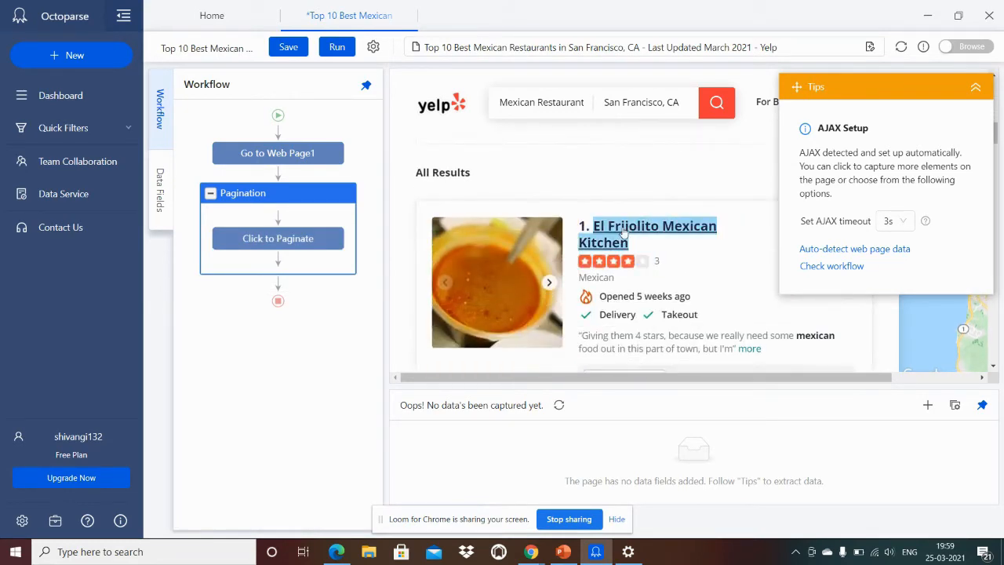
click(622, 231)
scroll(622, 231, down, 1)
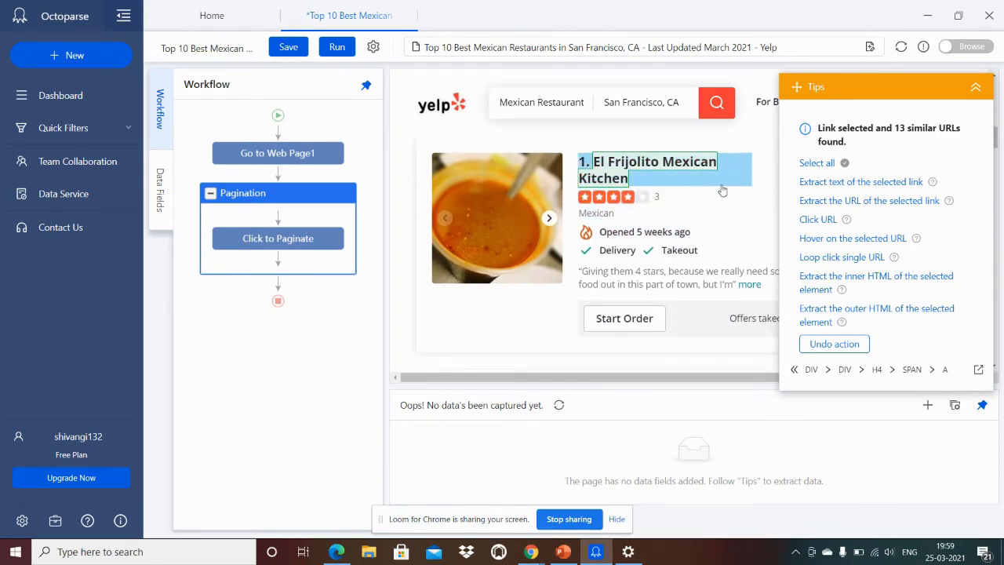
scroll(706, 204, down, 3)
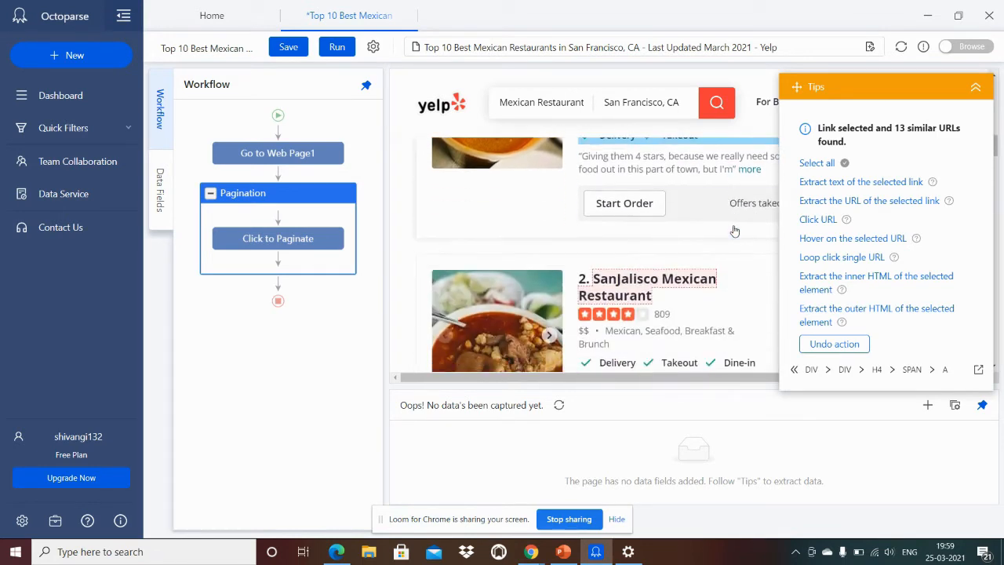
scroll(734, 231, down, 1)
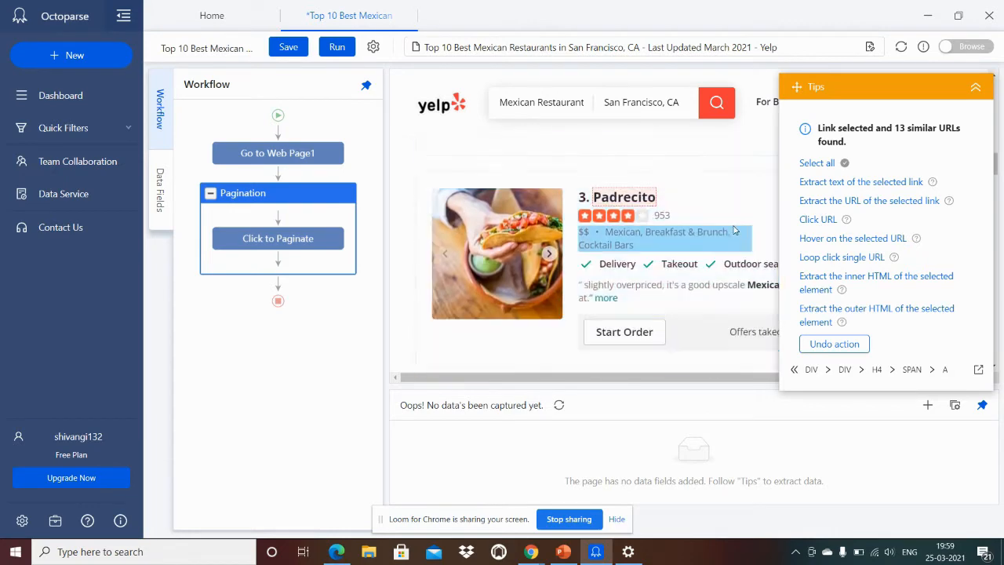
scroll(716, 304, down, 3)
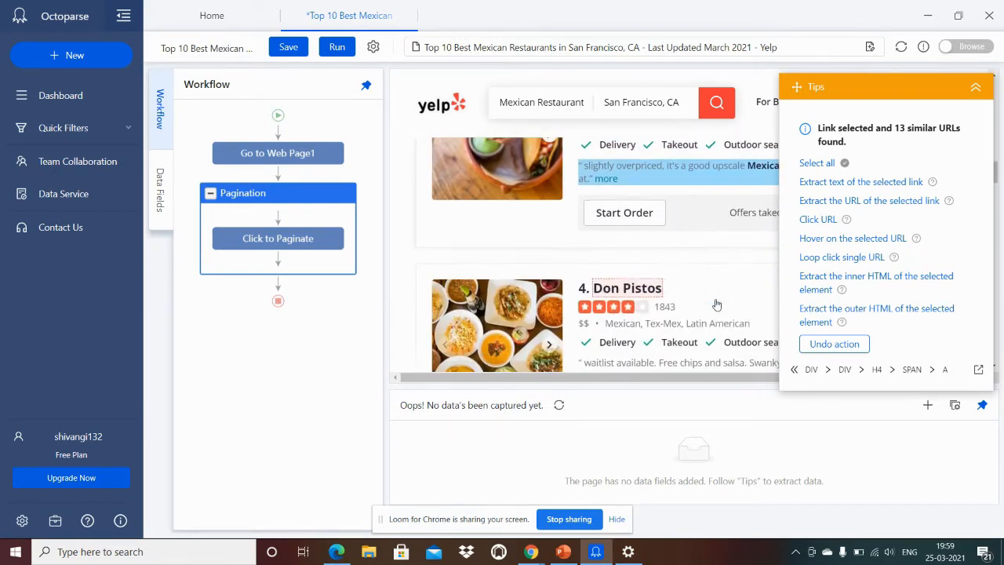
scroll(715, 304, up, 1)
scroll(716, 304, up, 4)
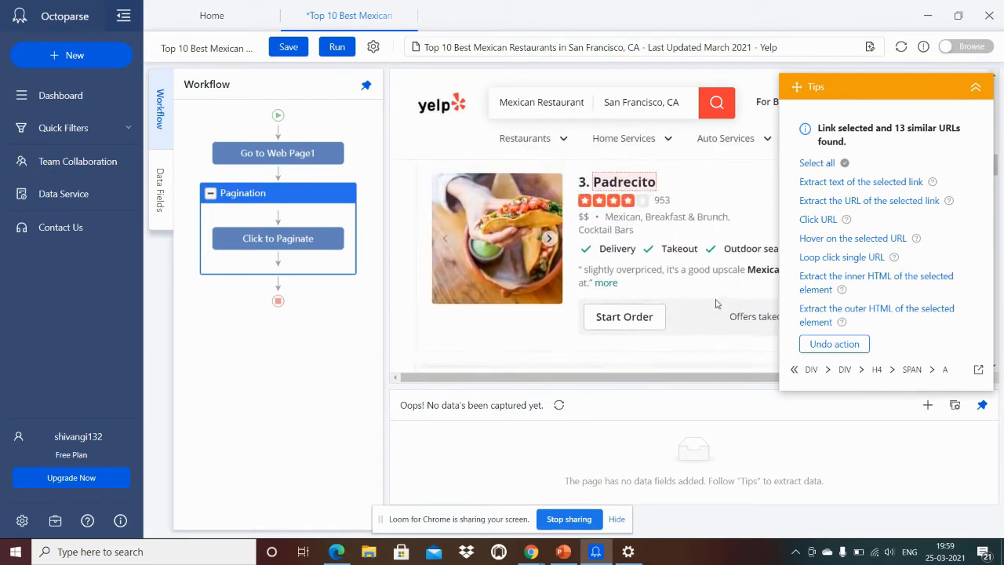
scroll(716, 305, down, 3)
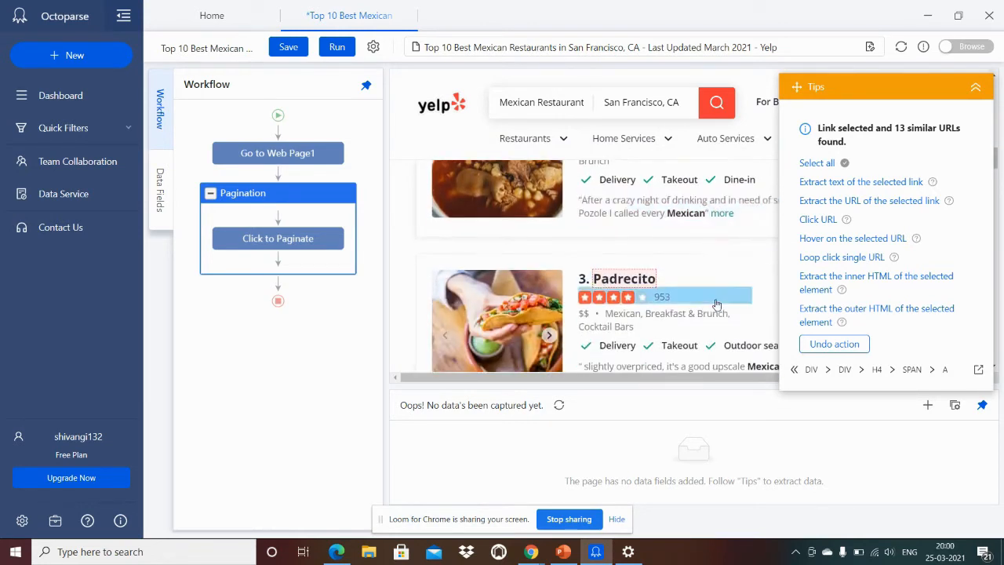
scroll(716, 305, up, 4)
scroll(716, 304, up, 1)
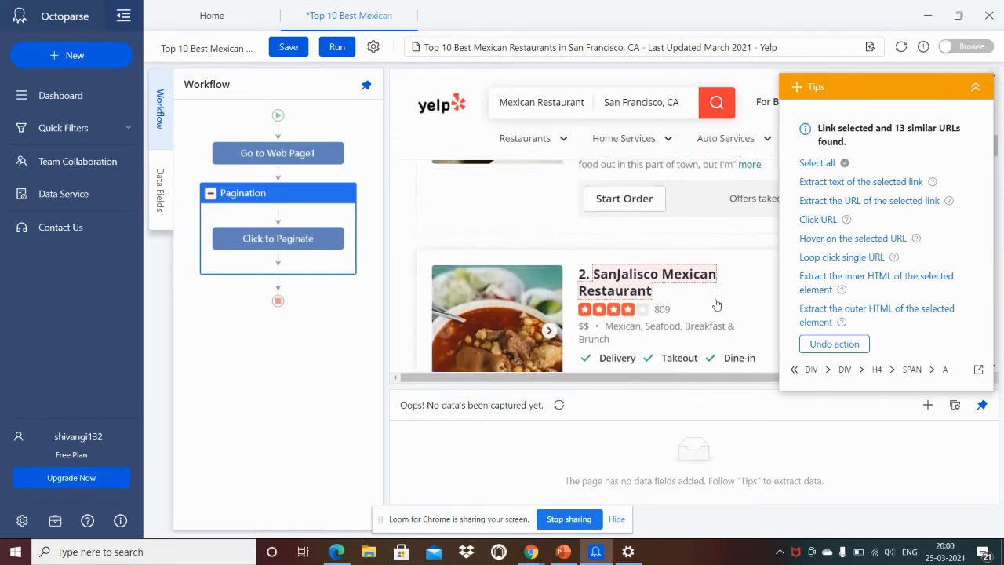
click(814, 163)
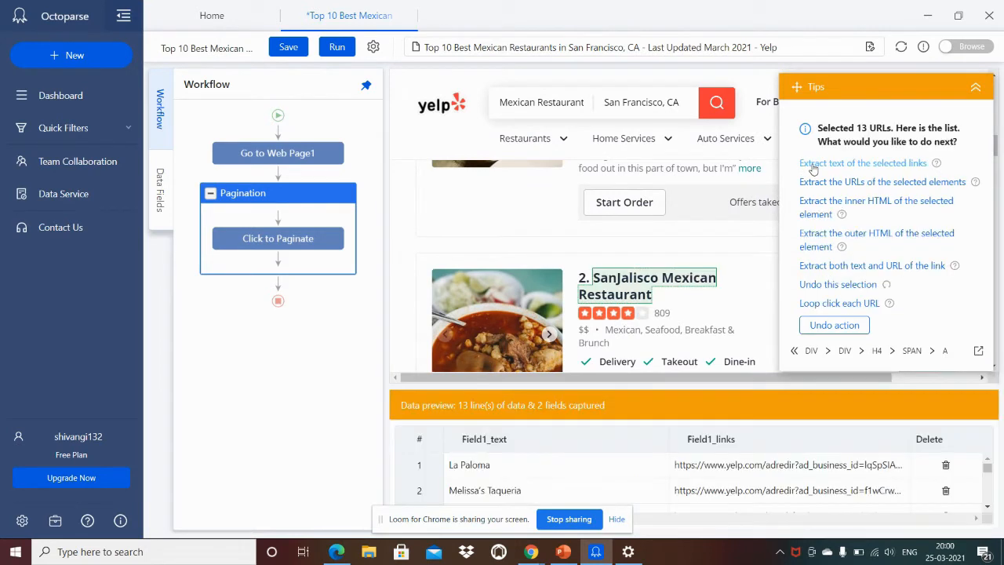
click(823, 305)
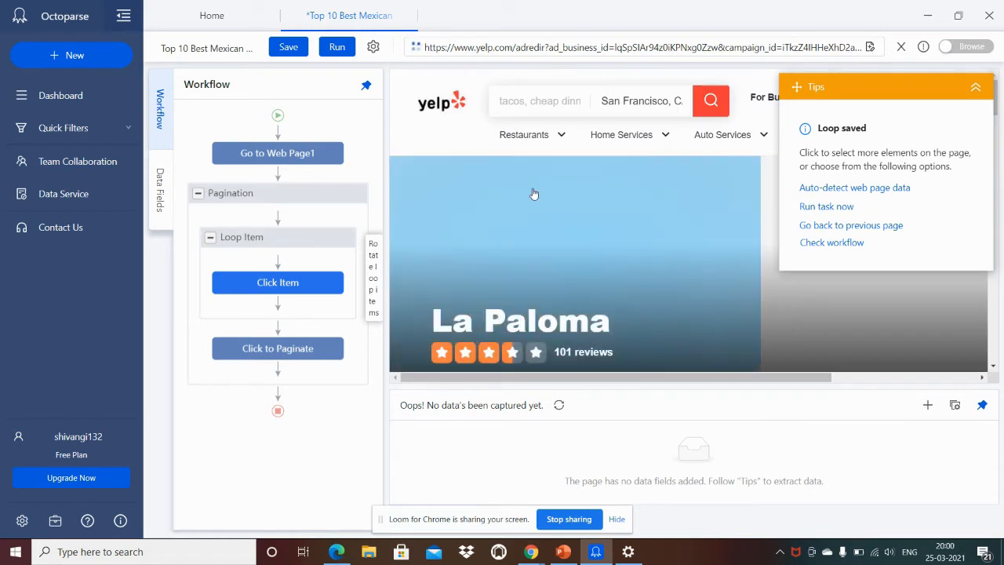
Extract the restaurant name, phone number and street address from the La Paloma detail page as data fields.
scroll(653, 264, down, 1)
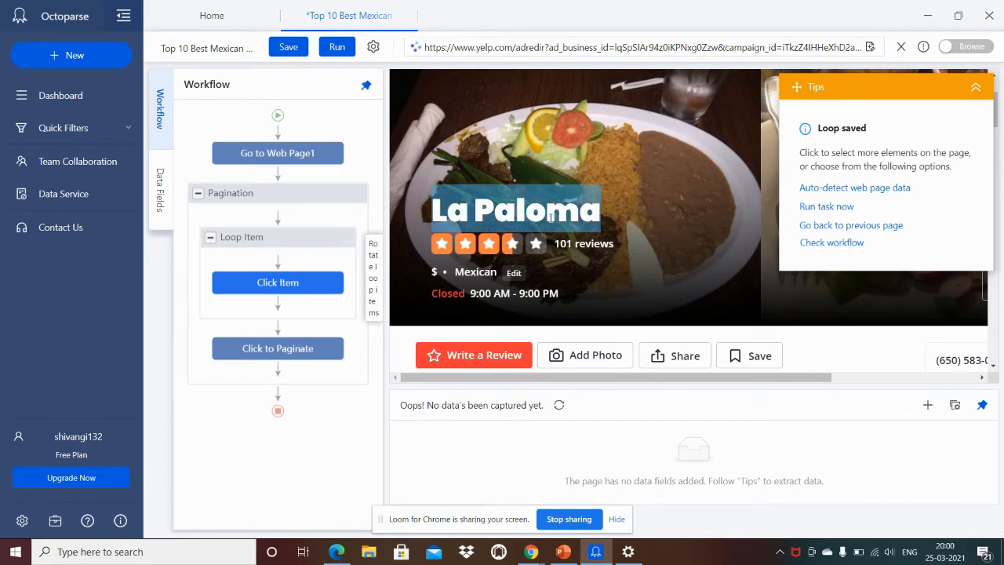
click(551, 217)
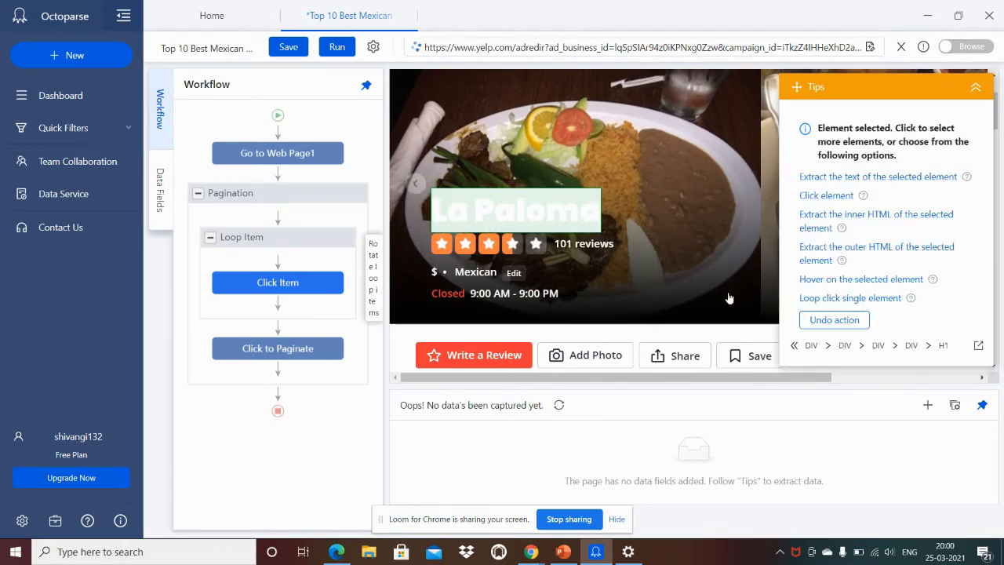
scroll(729, 296, down, 4)
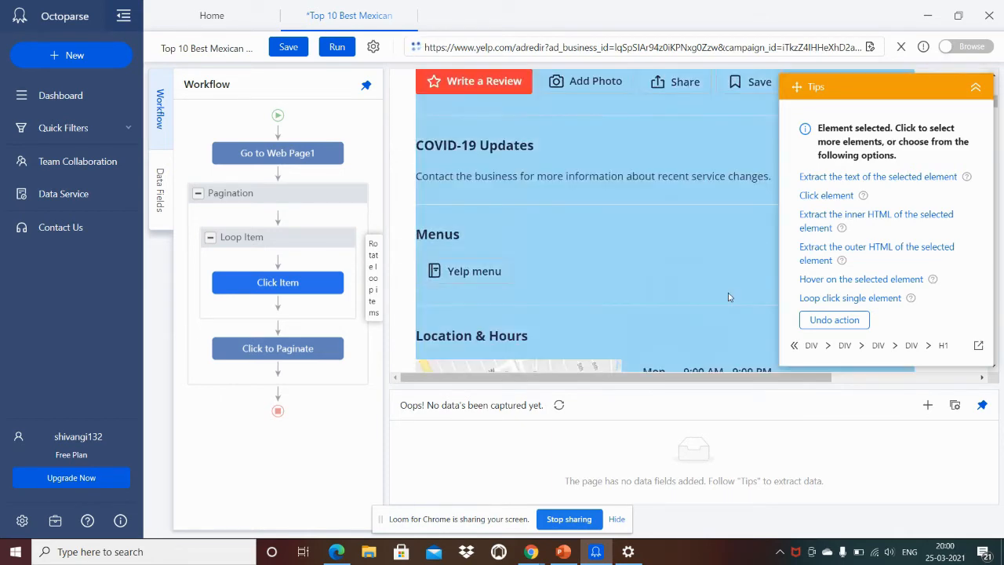
drag(842, 91, 666, 62)
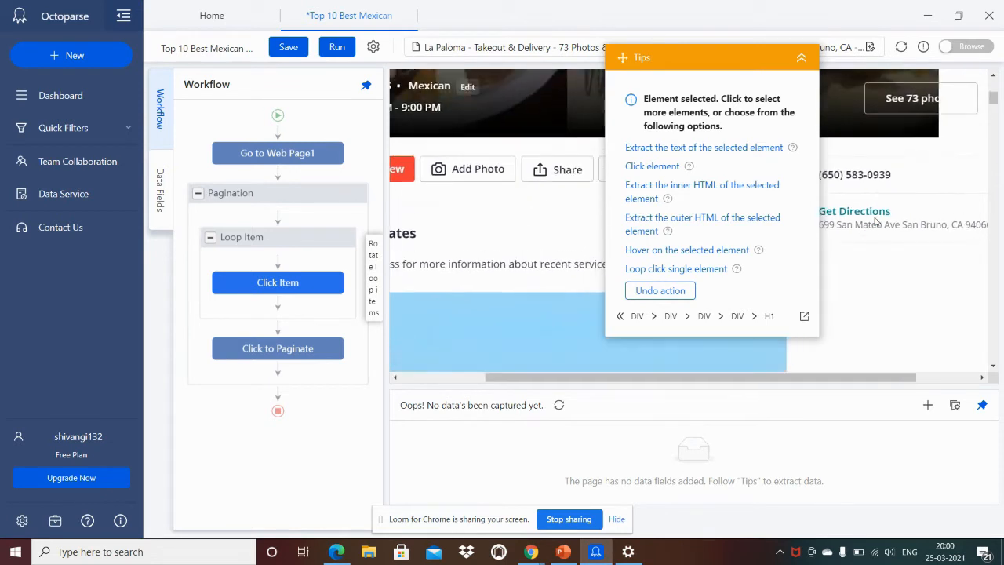
click(847, 171)
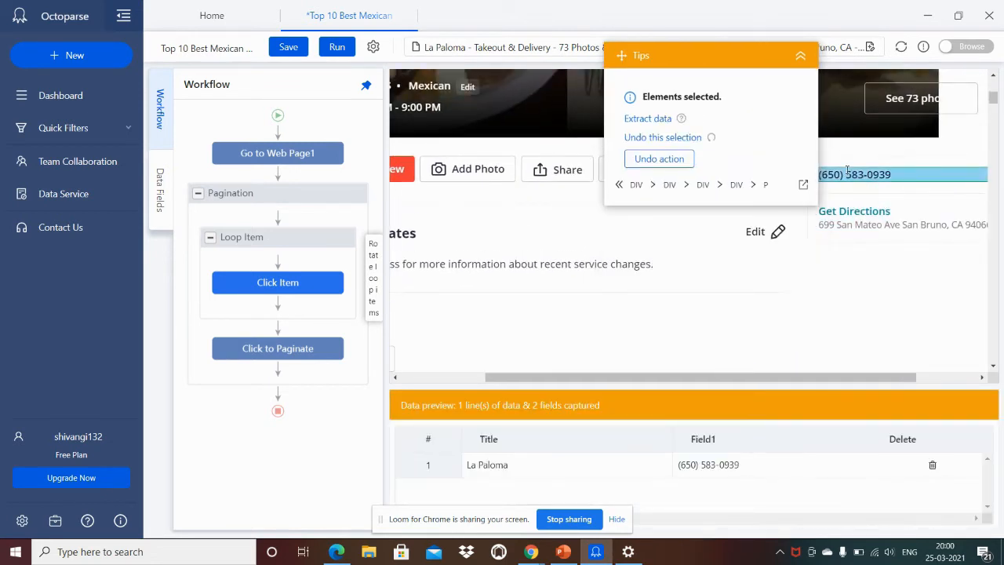
click(880, 227)
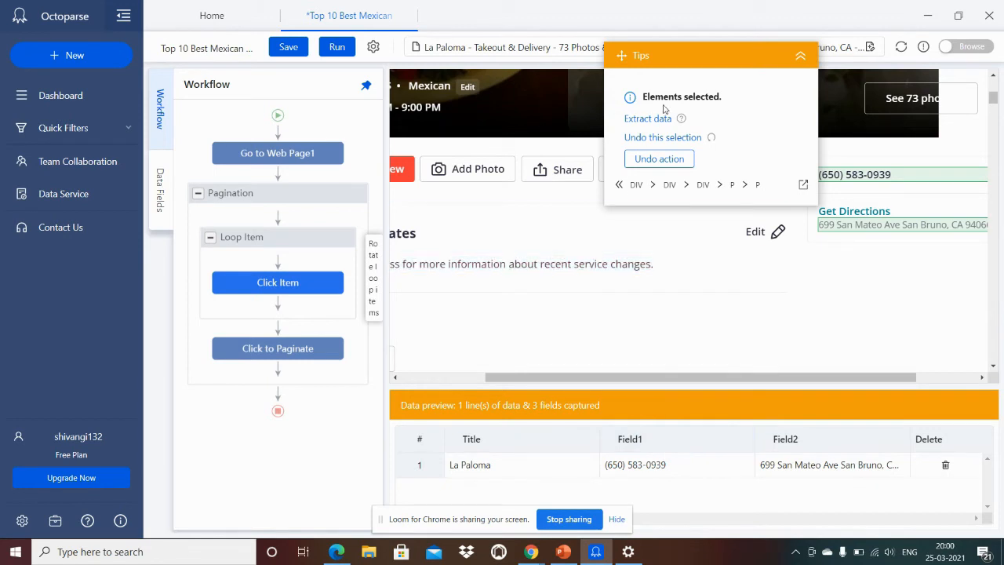
drag(665, 52, 749, 63)
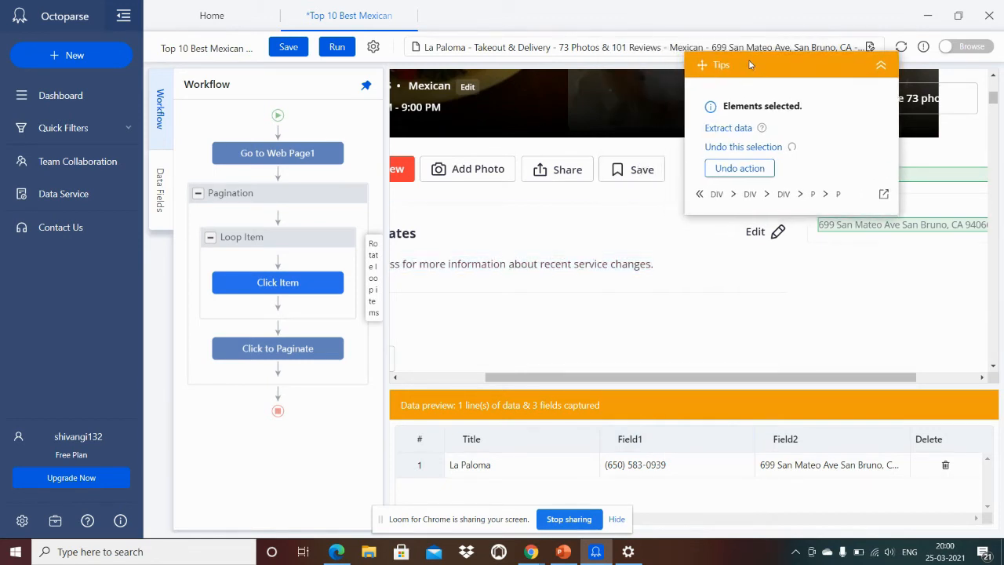
click(720, 129)
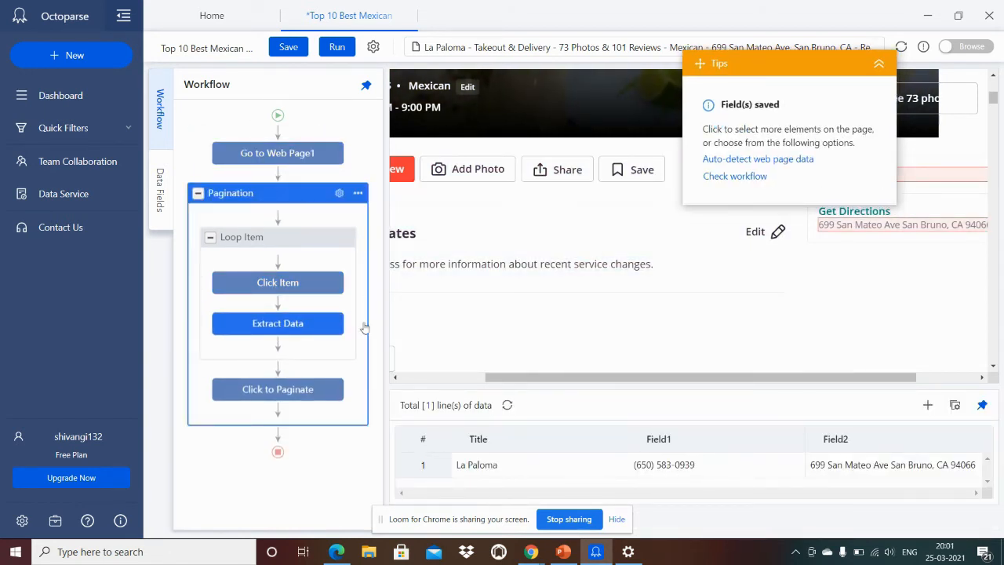
Save the scraping task and run it on the local device.
click(288, 52)
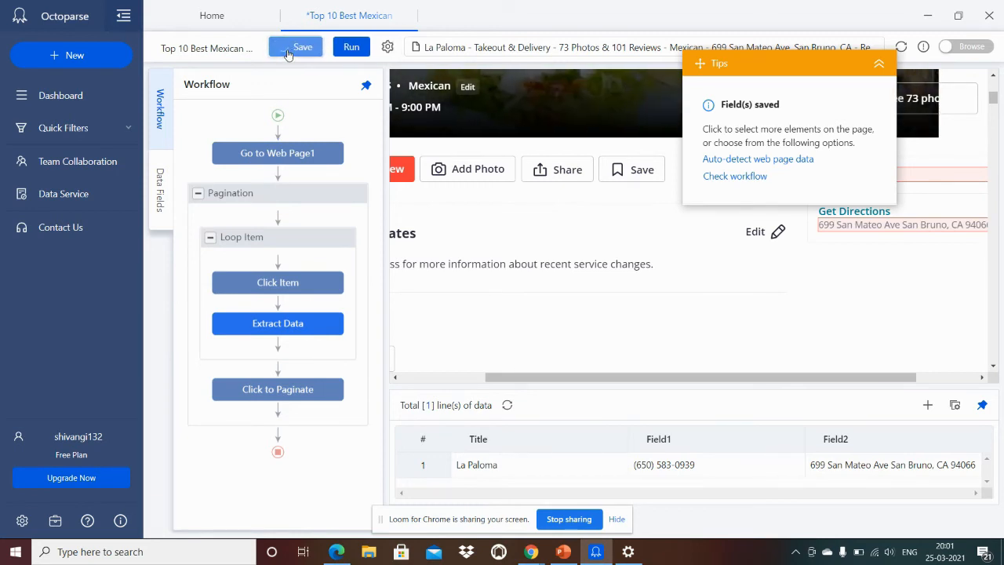
click(336, 48)
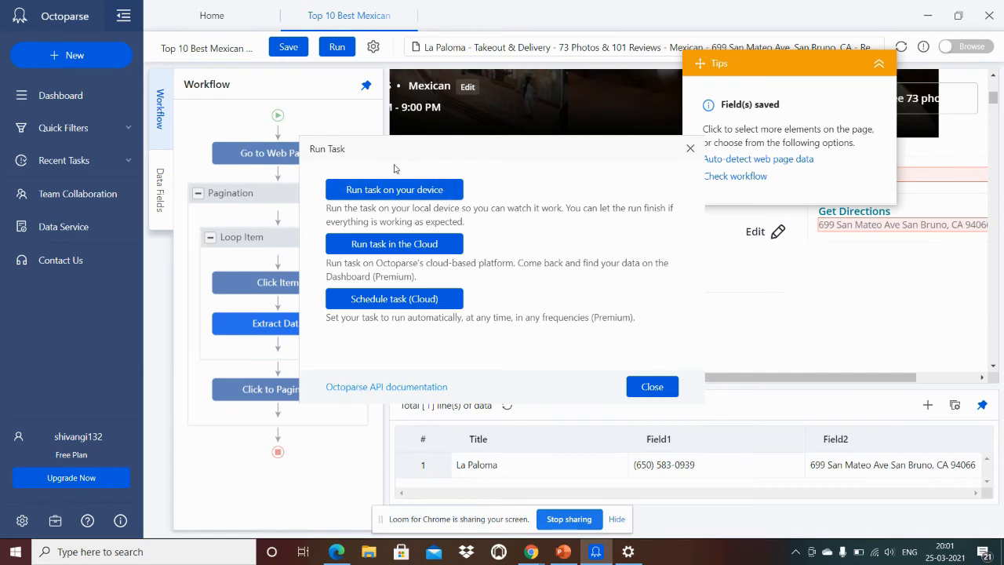
click(389, 191)
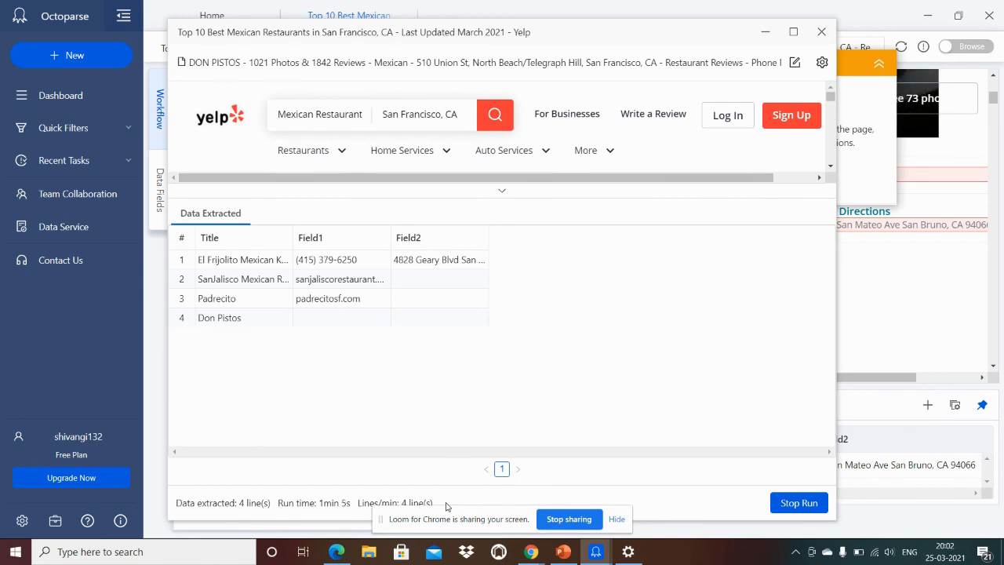
click(552, 519)
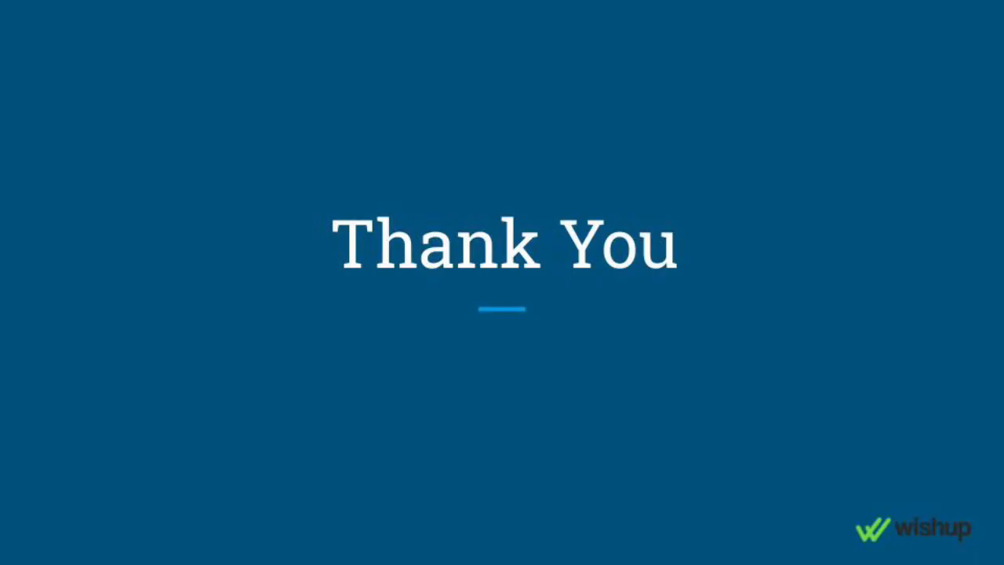